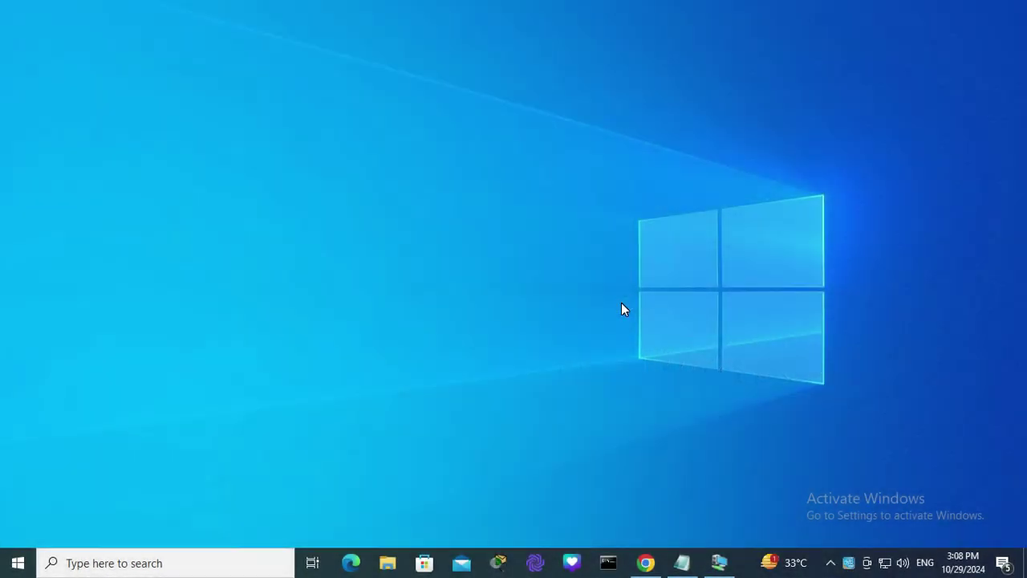
- Launch Control Panel from search and go to Change adapter settings to list the eight adapters
{"action": "left_click", "coordinate": [77, 561]}
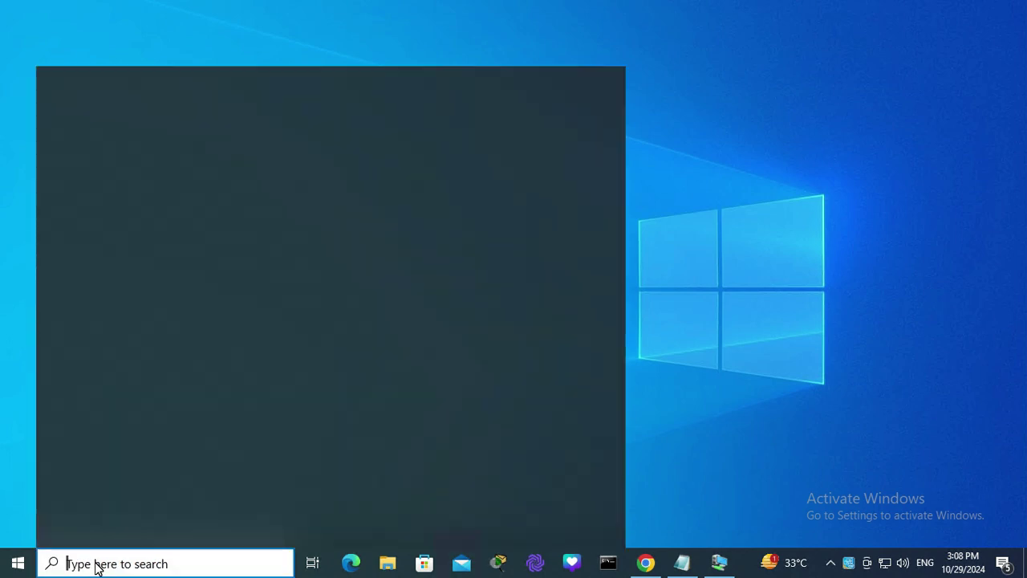
{"action": "type", "text": "control Panel"}
{"action": "left_click", "coordinate": [142, 152]}
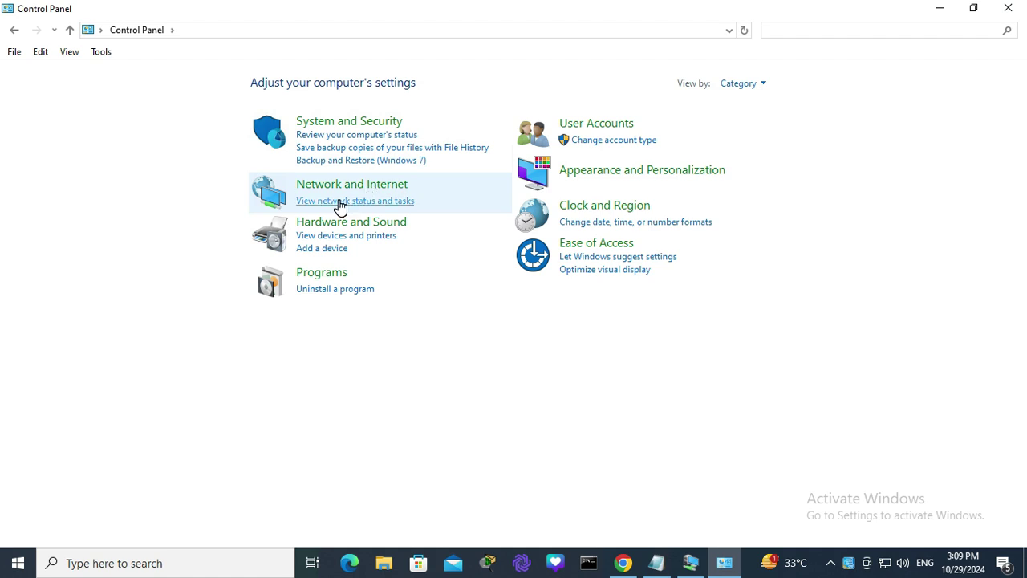
{"action": "left_click", "coordinate": [371, 204]}
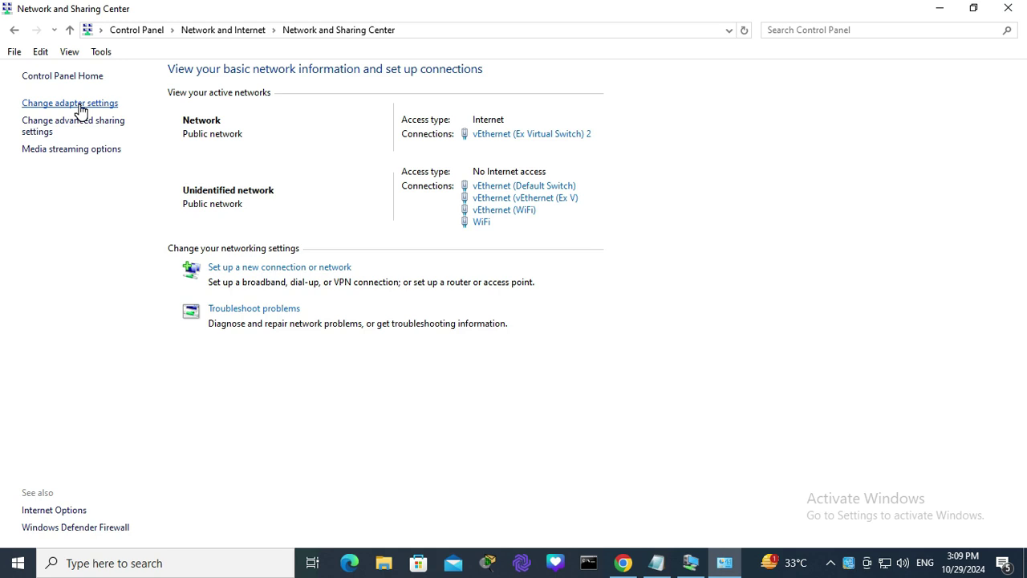
{"action": "left_click", "coordinate": [80, 105]}
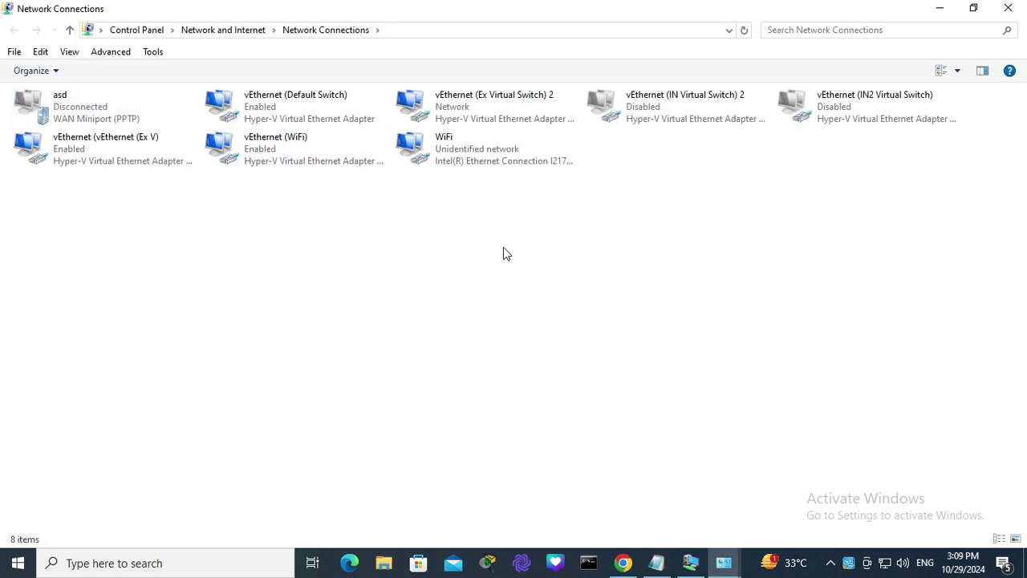
- Open the vEthernet (Ex Virtual Switch) 2 adapter's Properties and its Internet Protocol Version 4 (TCP/IPv4) settings
{"action": "left_click", "coordinate": [433, 152]}
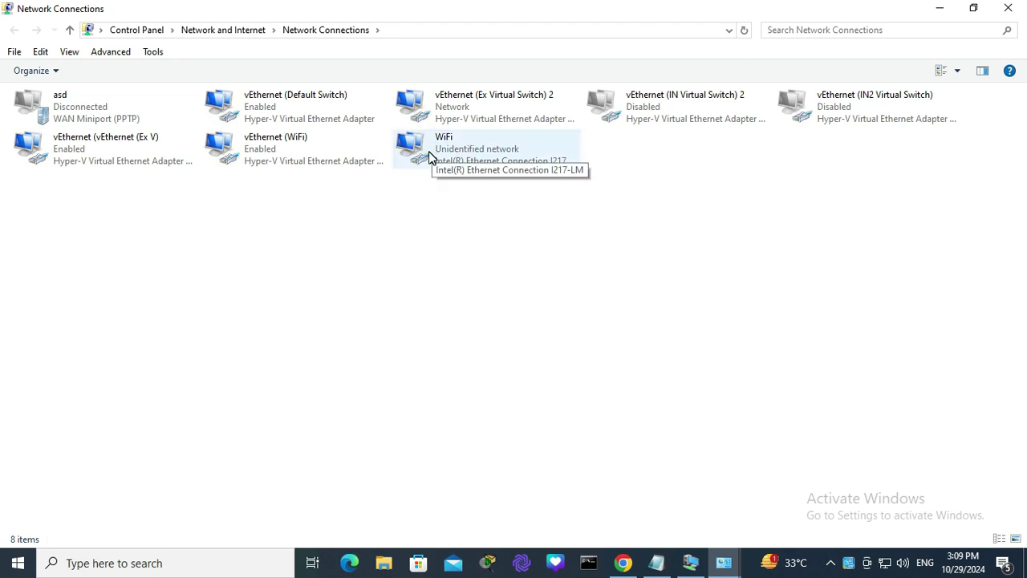
{"action": "left_click", "coordinate": [431, 155]}
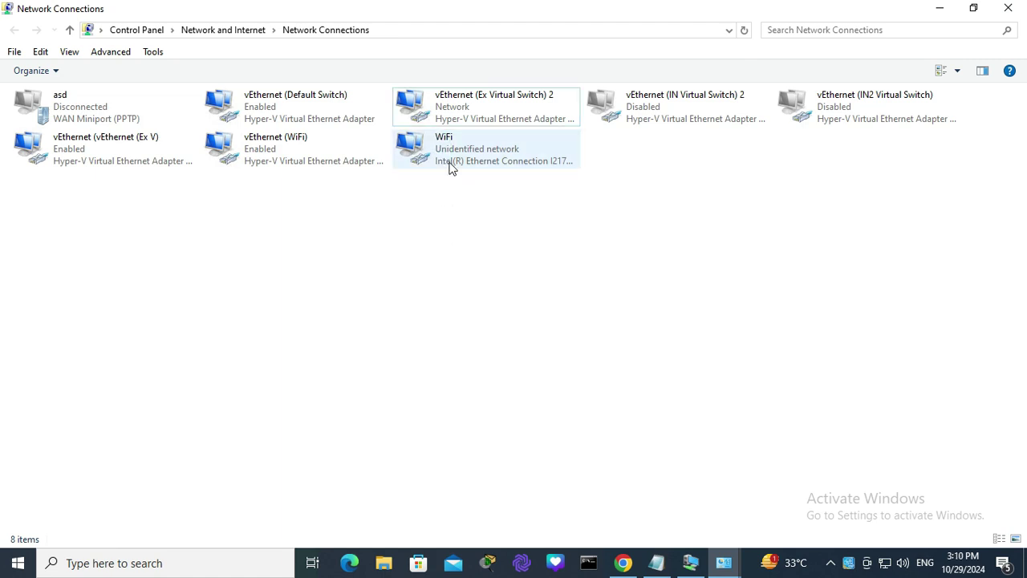
{"action": "right_click", "coordinate": [445, 148]}
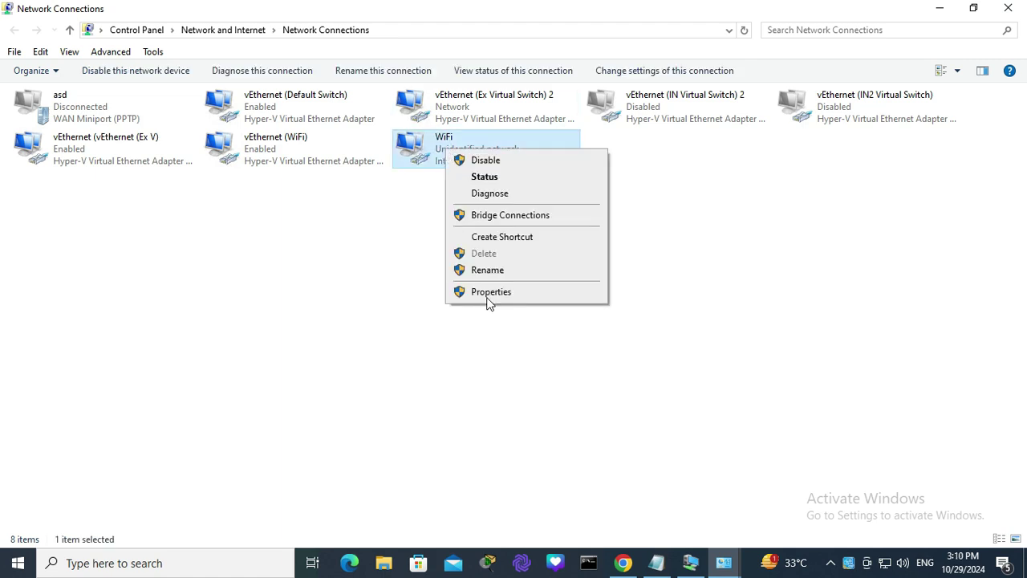
{"action": "left_click", "coordinate": [491, 292]}
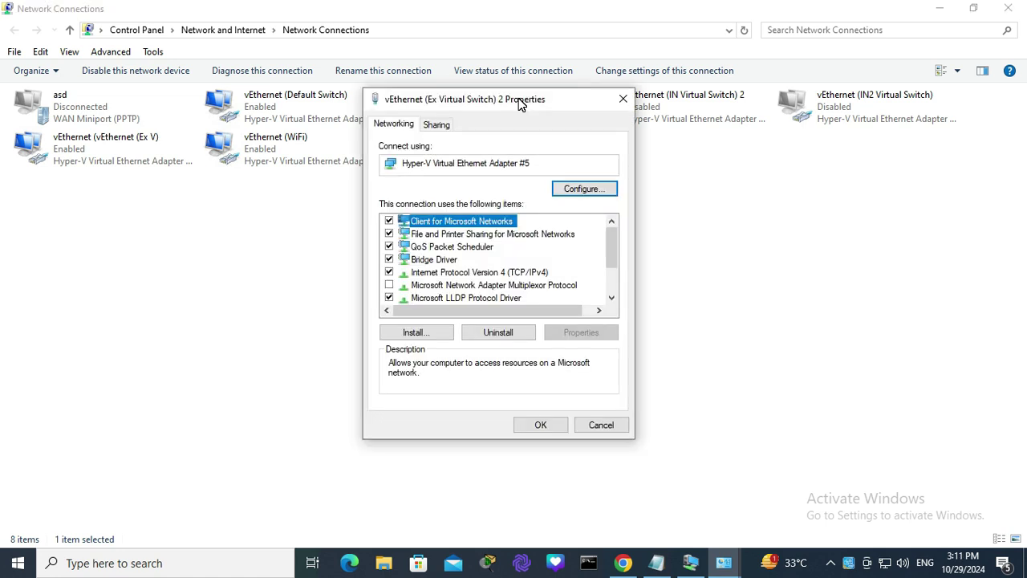
{"action": "left_click", "coordinate": [454, 273]}
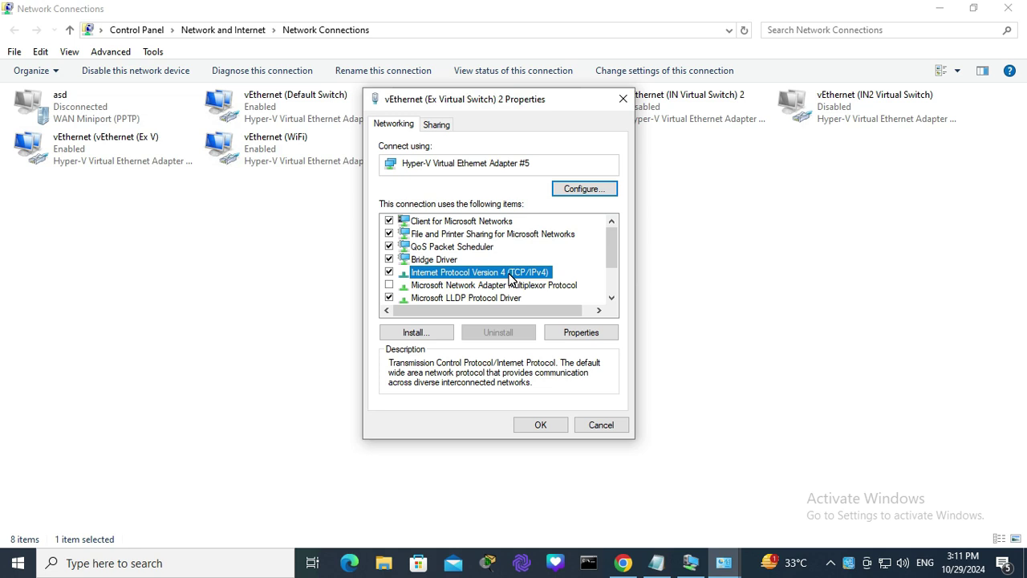
{"action": "left_click", "coordinate": [574, 335]}
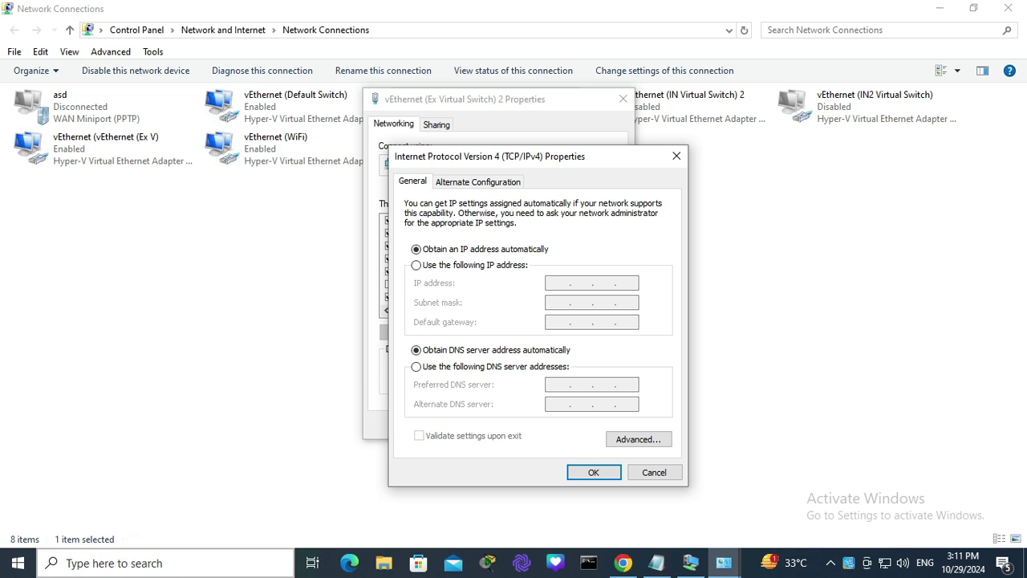
- Launch Command Prompt, run ipconfig /all and highlight Ex Virtual Switch 2's IPv4-to-DNS lines
{"action": "left_click", "coordinate": [133, 564]}
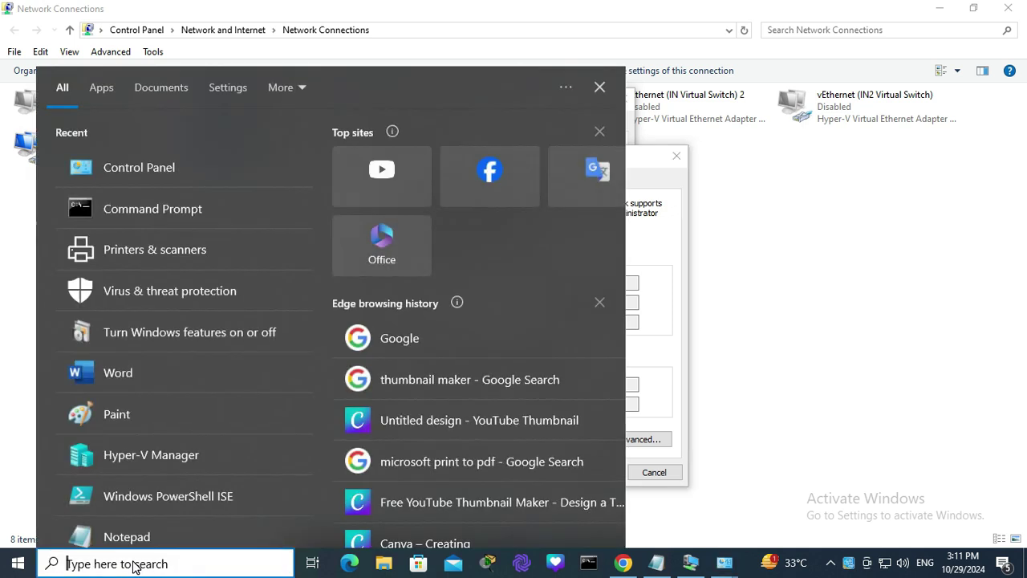
{"action": "type", "text": "cmd"}
{"action": "left_click", "coordinate": [162, 154]}
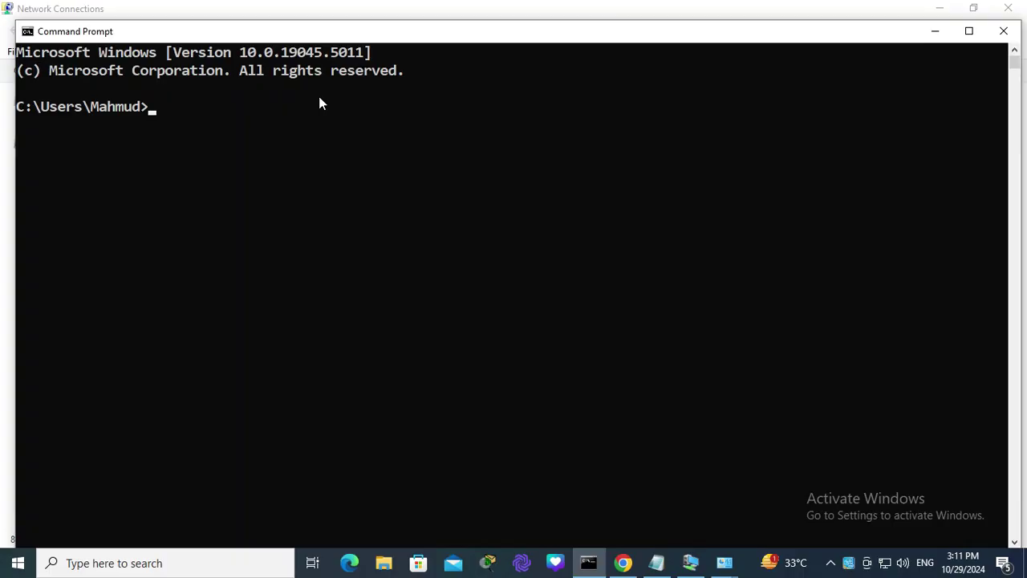
{"action": "type", "text": "ipconfig /"}
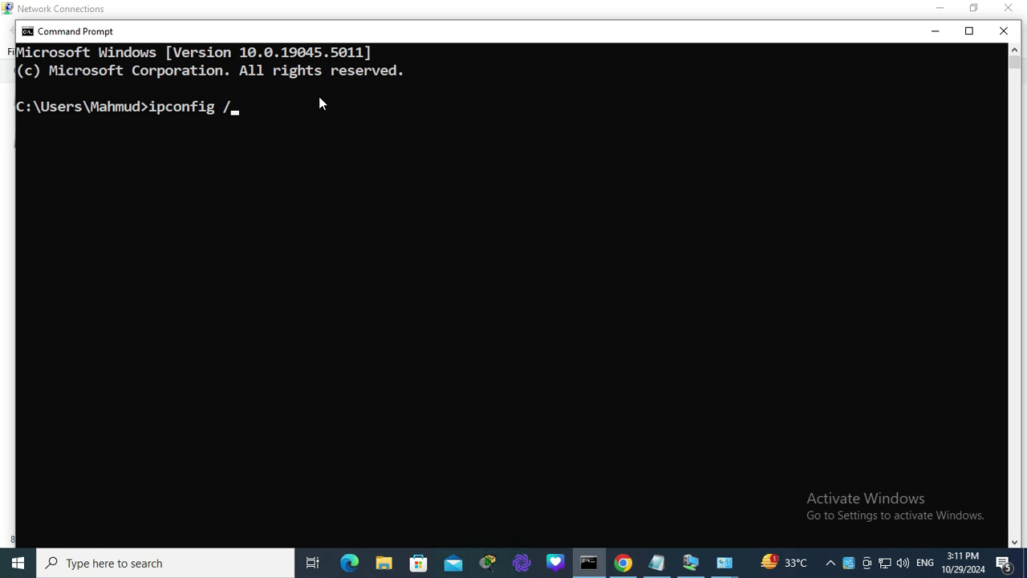
{"action": "type", "text": "all"}
{"action": "key", "text": "Return"}
{"action": "scroll", "coordinate": [340, 196], "scroll_direction": "up", "scroll_amount": 10}
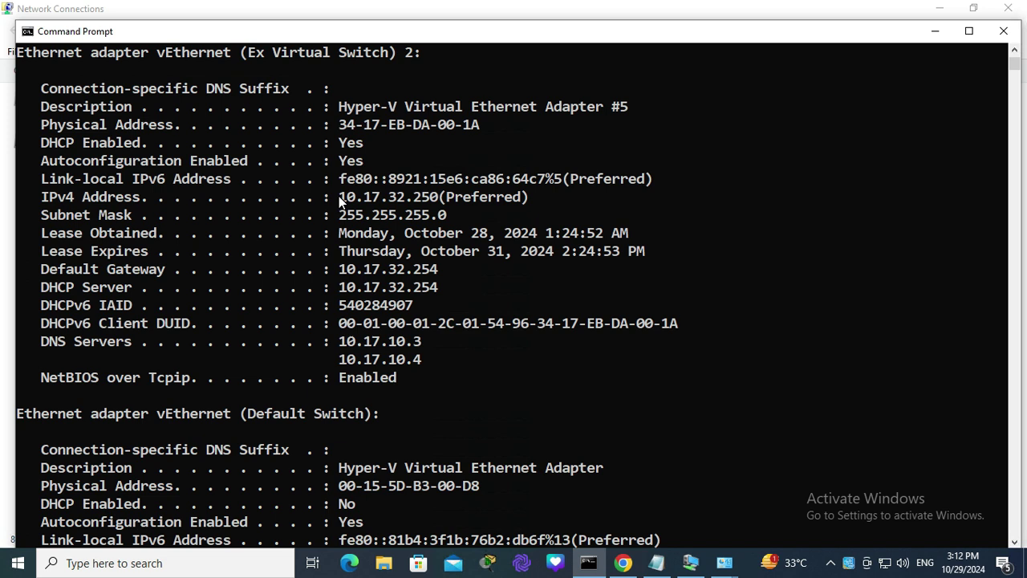
{"action": "left_click_drag", "start_coordinate": [339, 195], "coordinate": [421, 359]}
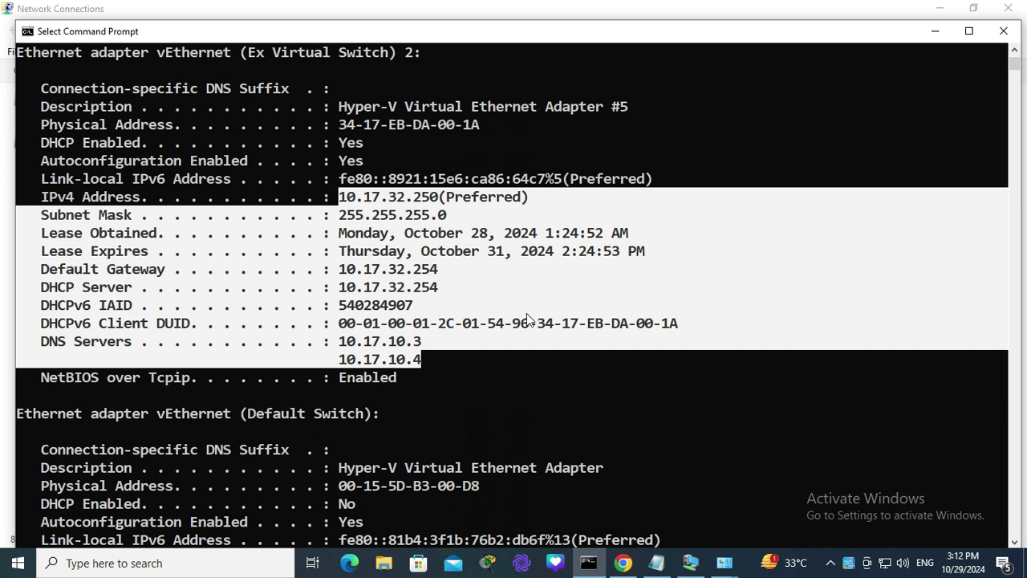
- Arrange the IPv4 settings window beside Command Prompt, moving it to the right
{"action": "left_click", "coordinate": [726, 573]}
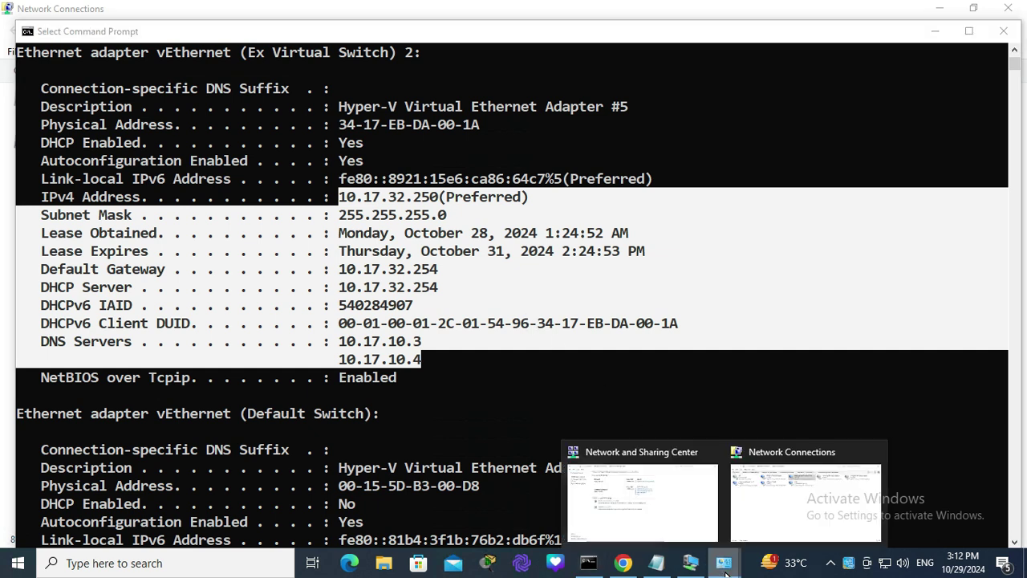
{"action": "left_click", "coordinate": [736, 527]}
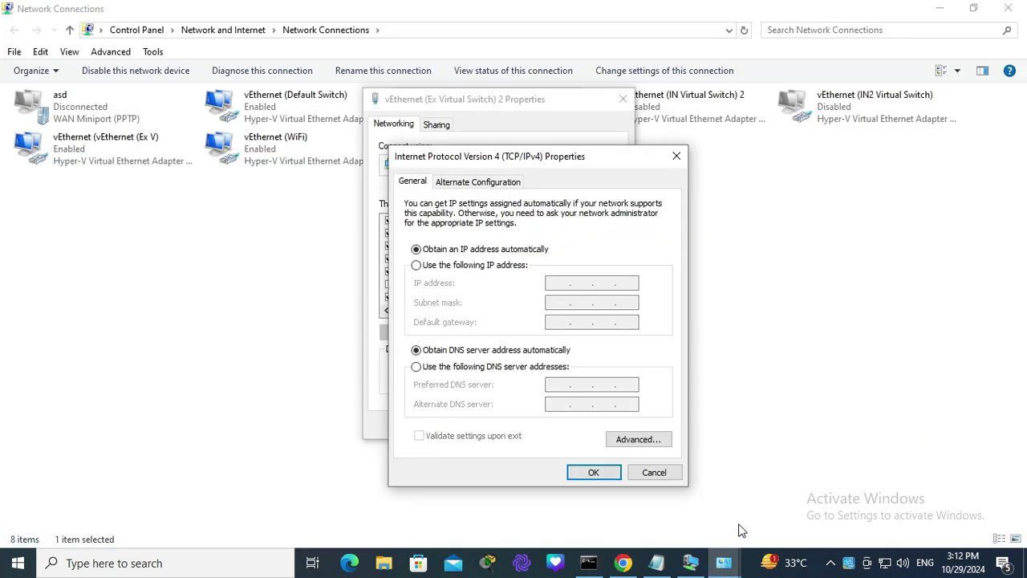
{"action": "key", "text": "alt+Tab"}
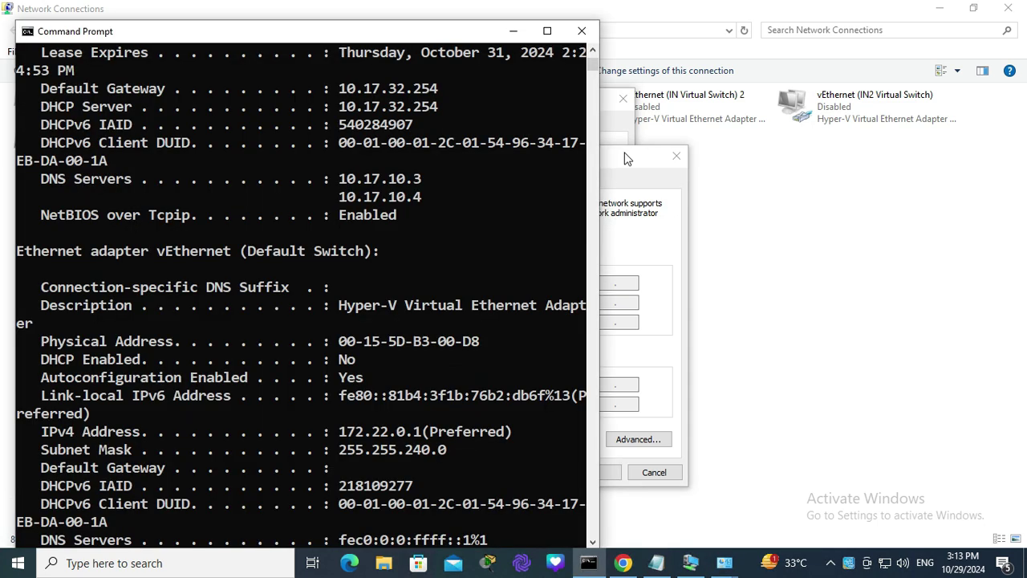
{"action": "left_click", "coordinate": [624, 154]}
{"action": "left_click_drag", "start_coordinate": [624, 155], "coordinate": [779, 143]}
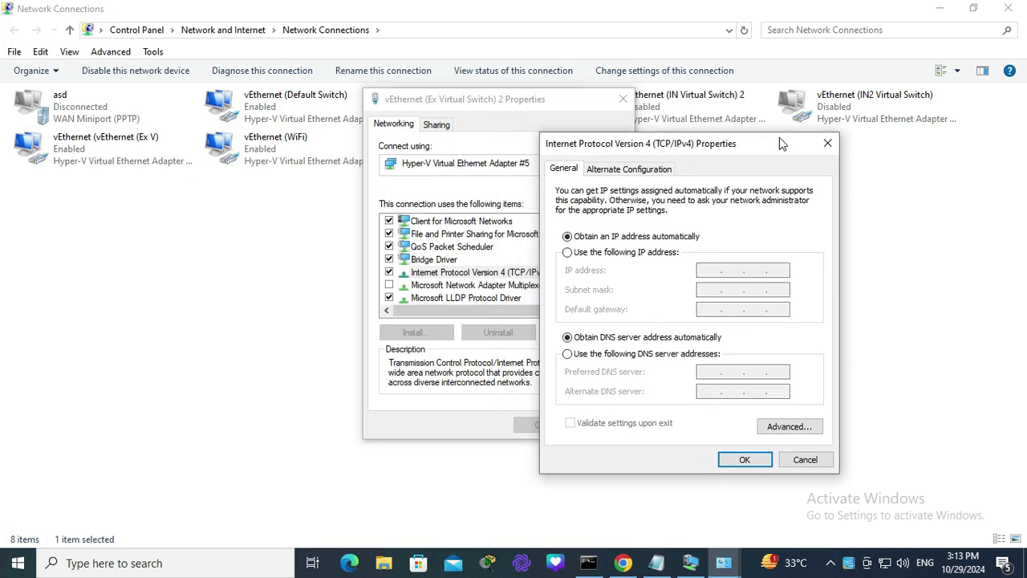
- Switch to a manual IP address and enter 10.17.32.250, copied from the ipconfig output
{"action": "left_click", "coordinate": [575, 257]}
{"action": "left_click", "coordinate": [719, 274]}
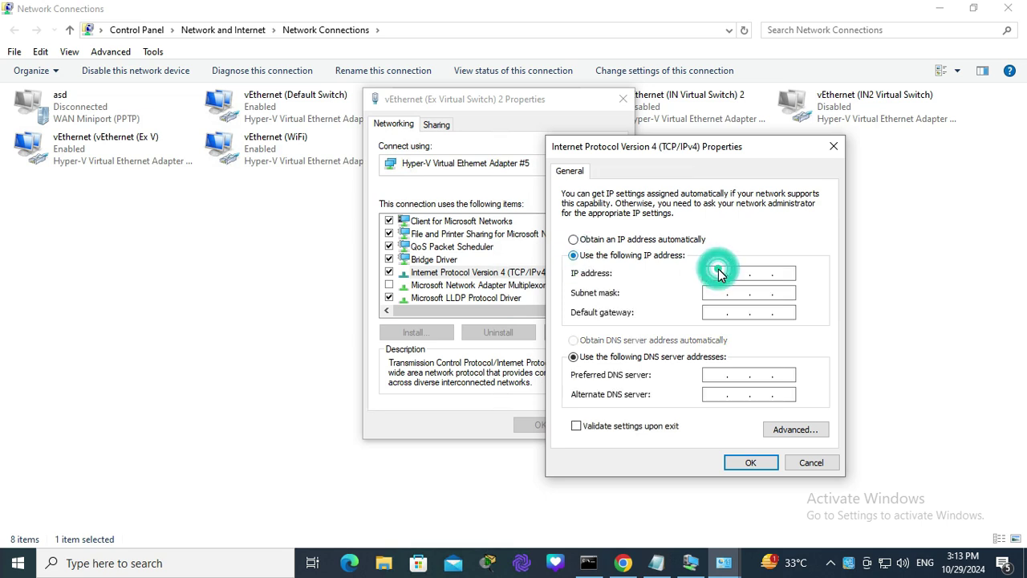
{"action": "left_click", "coordinate": [590, 563]}
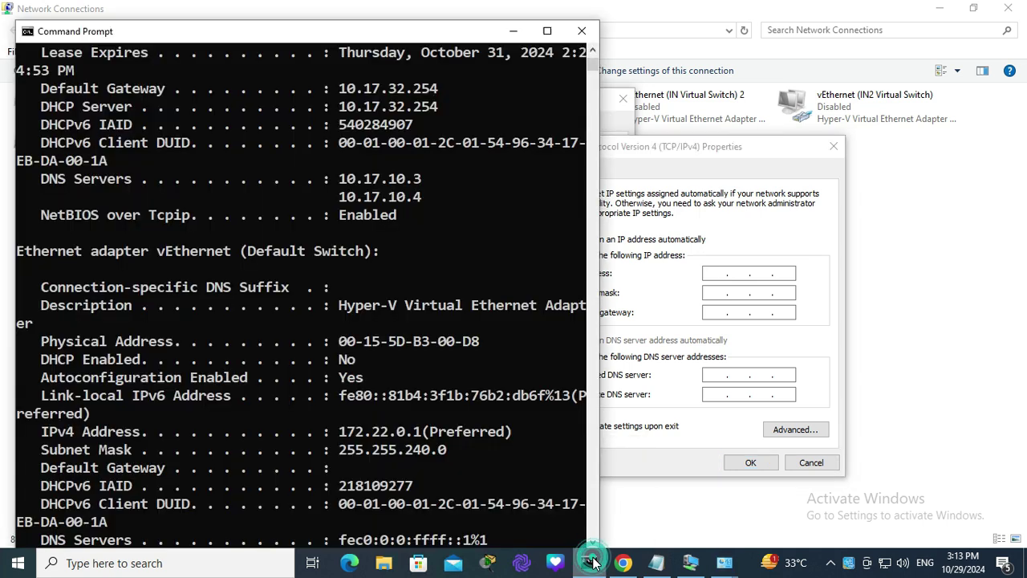
{"action": "scroll", "coordinate": [542, 326], "scroll_direction": "up", "scroll_amount": 4}
{"action": "left_click", "coordinate": [343, 143]}
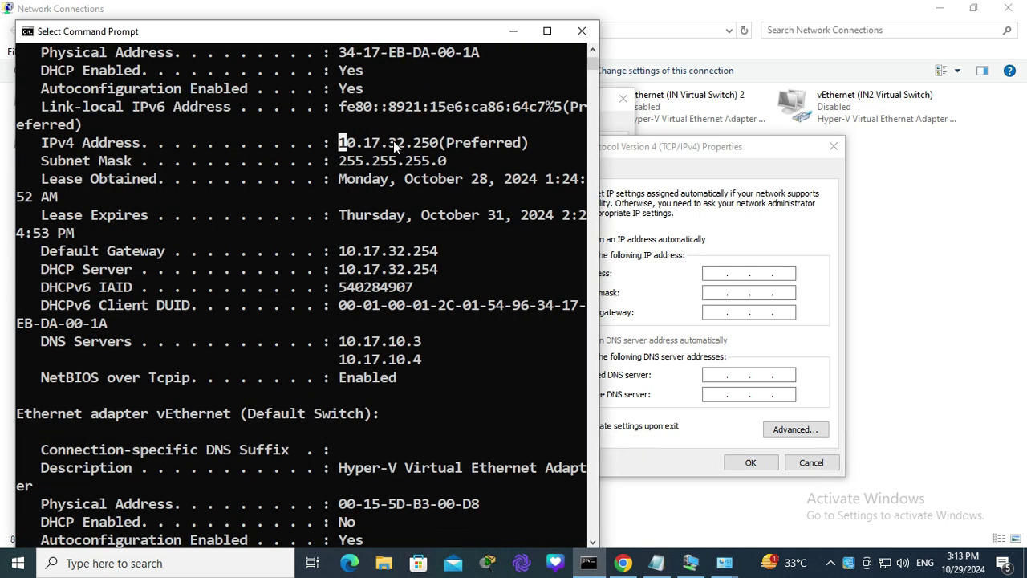
{"action": "left_click_drag", "start_coordinate": [394, 140], "coordinate": [434, 142]}
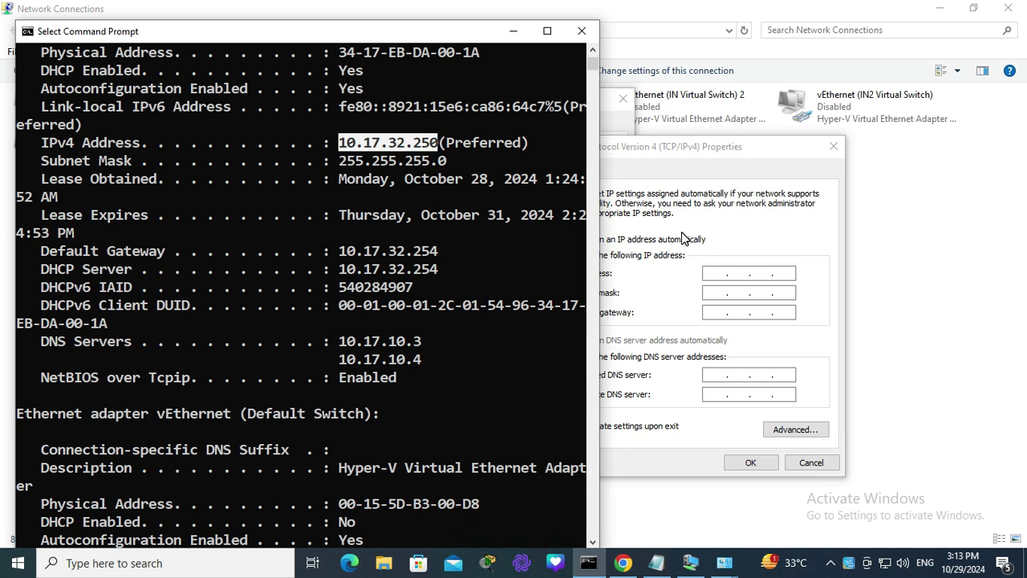
{"action": "left_click", "coordinate": [717, 274]}
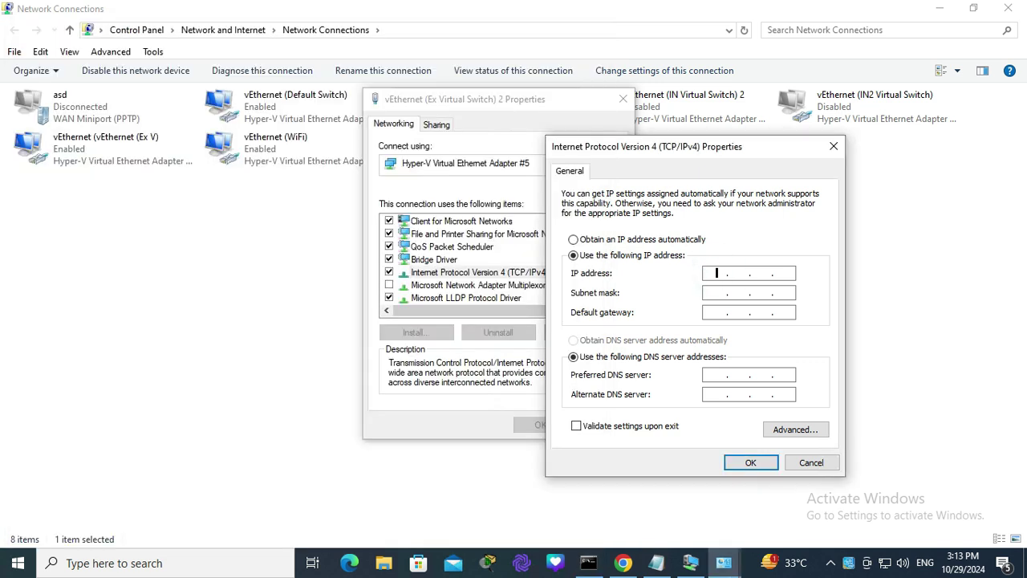
{"action": "type", "text": "10.17.32.250"}
- Enter subnet mask 255.255.255.0 and pick out the current gateway value in ipconfig
{"action": "left_click", "coordinate": [721, 292]}
{"action": "left_click", "coordinate": [588, 563]}
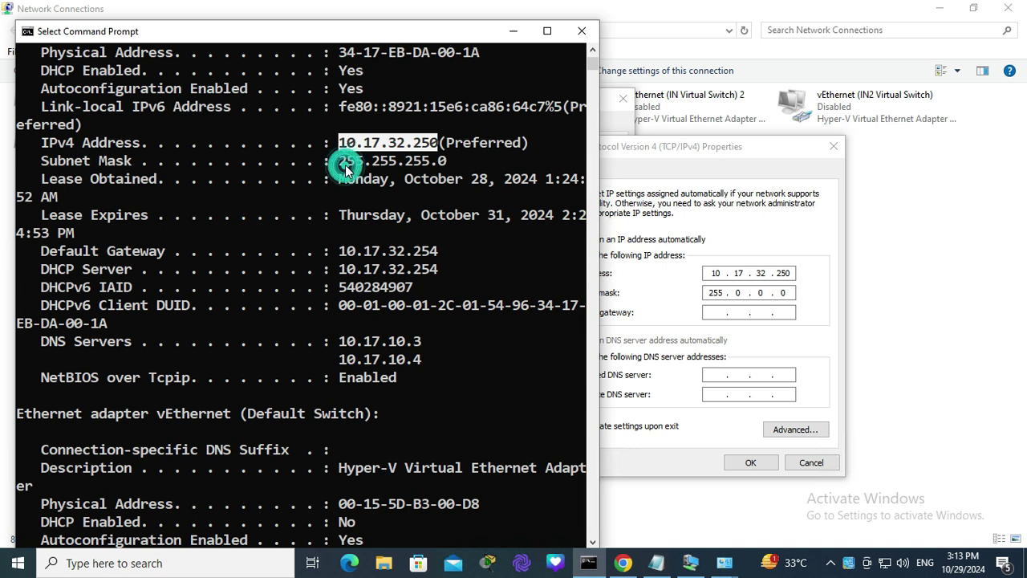
{"action": "left_click_drag", "start_coordinate": [339, 161], "coordinate": [431, 163]}
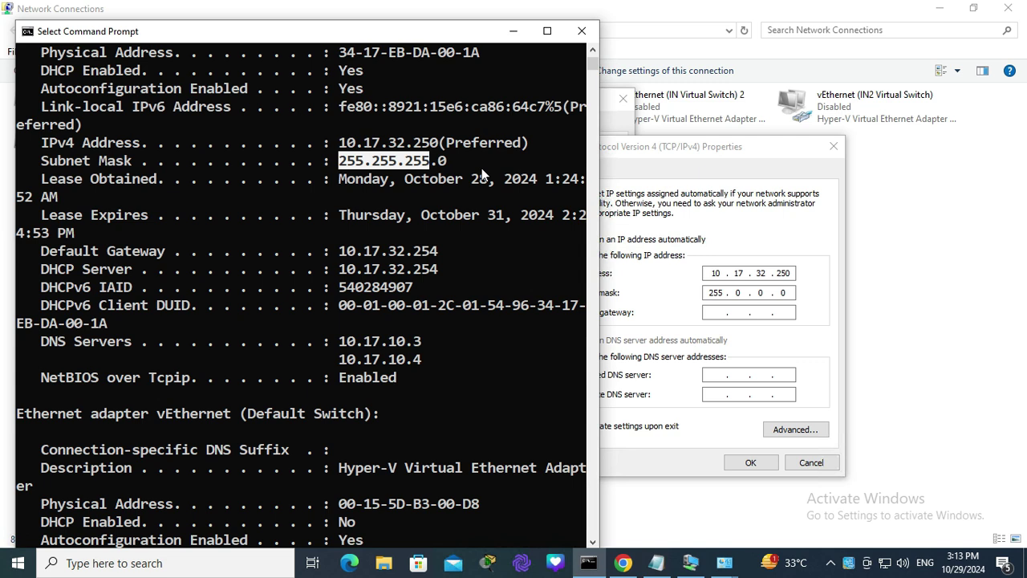
{"action": "left_click", "coordinate": [745, 292]}
{"action": "type", "text": "25"}
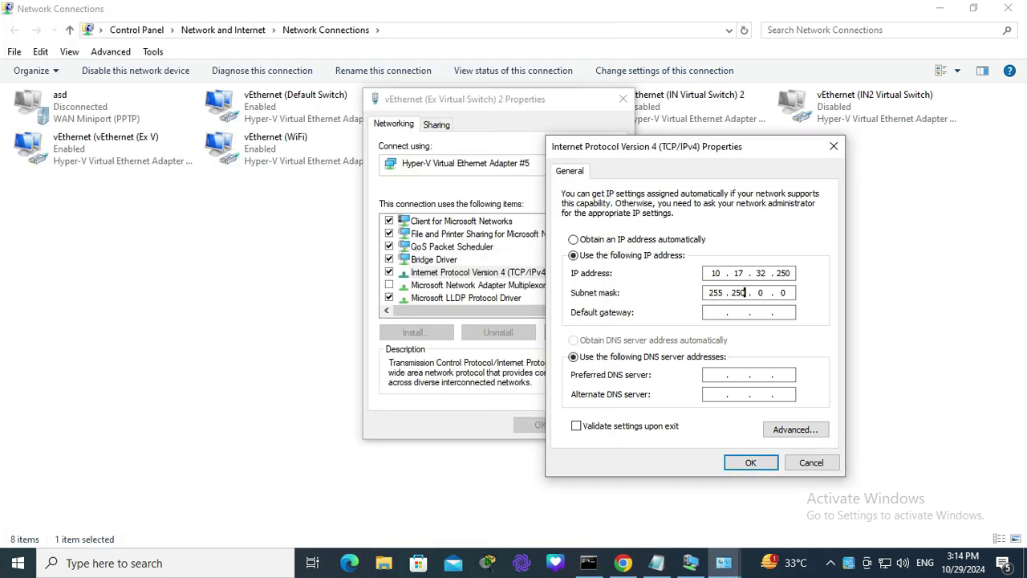
{"action": "type", "text": "5 . 255"}
{"action": "left_click", "coordinate": [589, 563]}
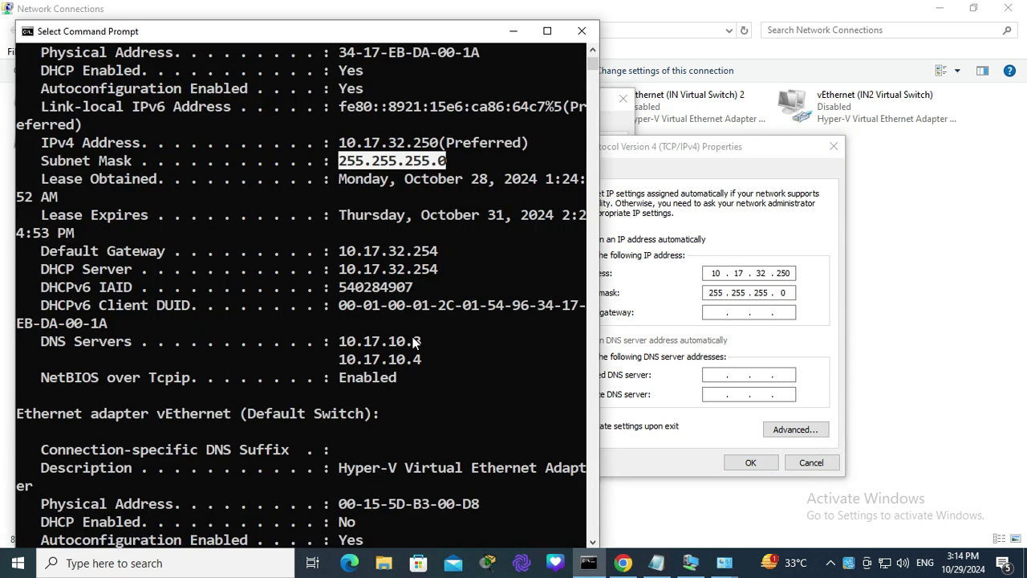
{"action": "left_click_drag", "start_coordinate": [340, 251], "coordinate": [392, 255]}
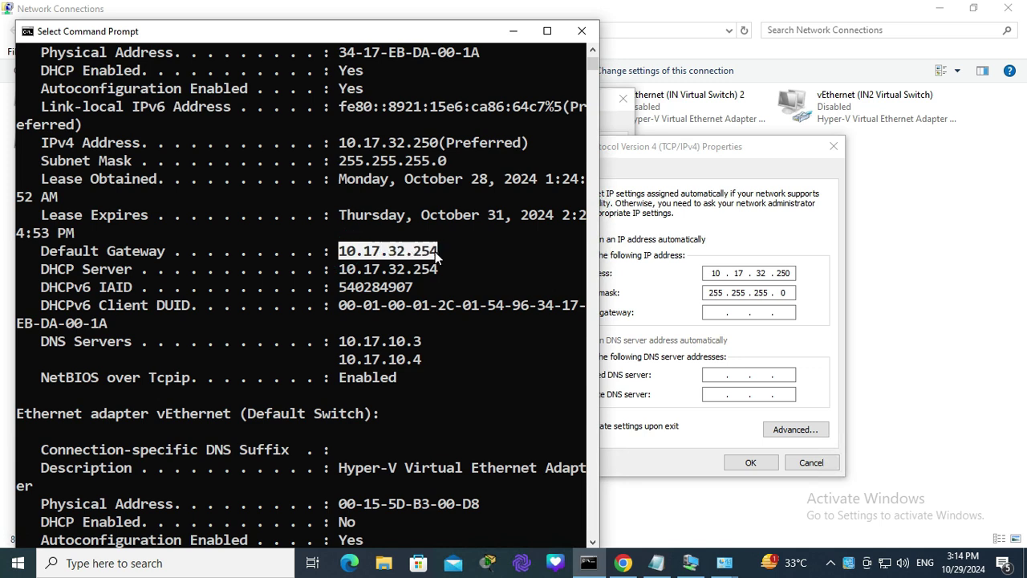
- Enter default gateway 10.17.32.254 and look up the first DNS server in the ipconfig output
{"action": "left_click", "coordinate": [708, 314]}
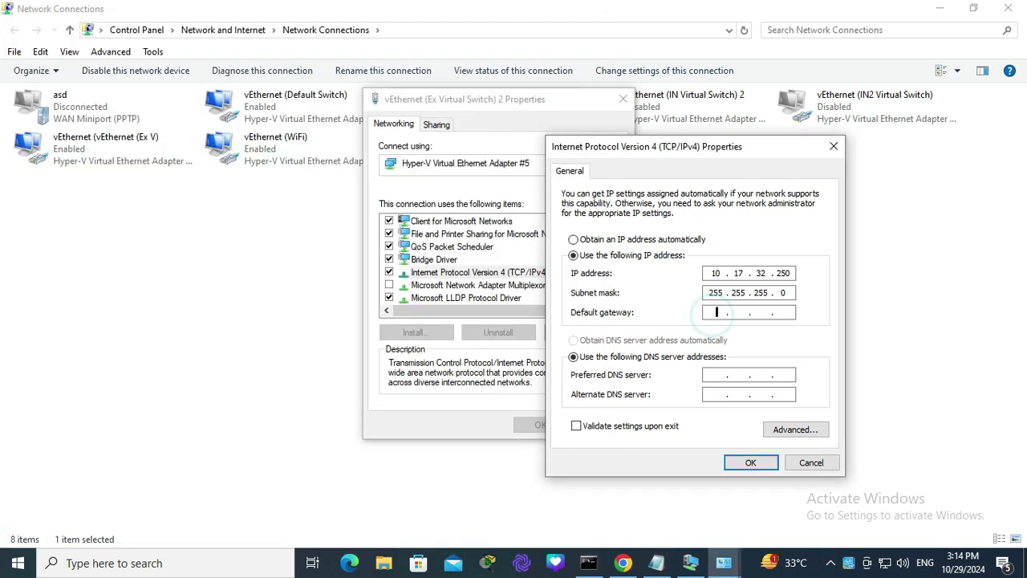
{"action": "type", "text": "10.17.32.254"}
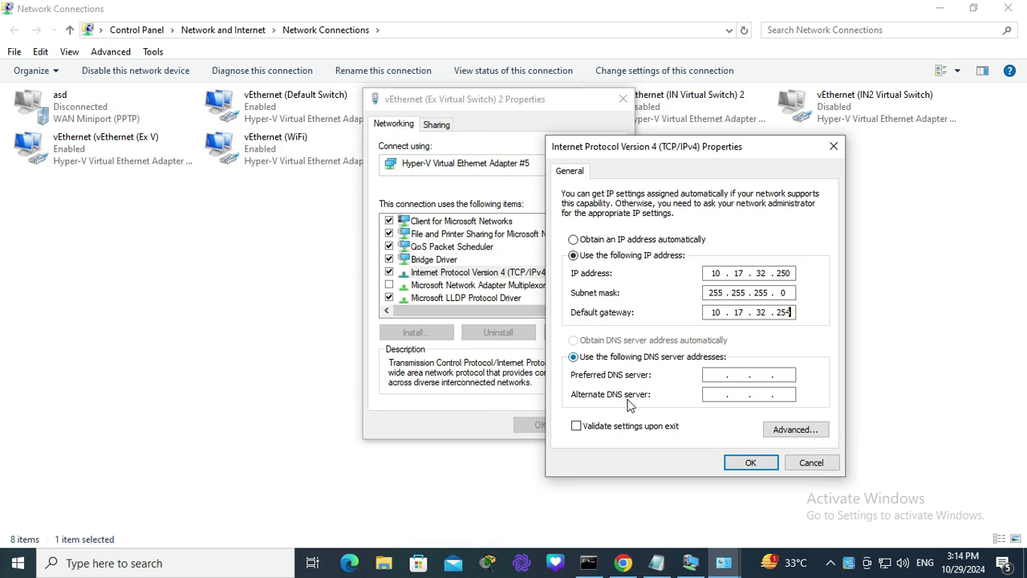
{"action": "left_click", "coordinate": [594, 563]}
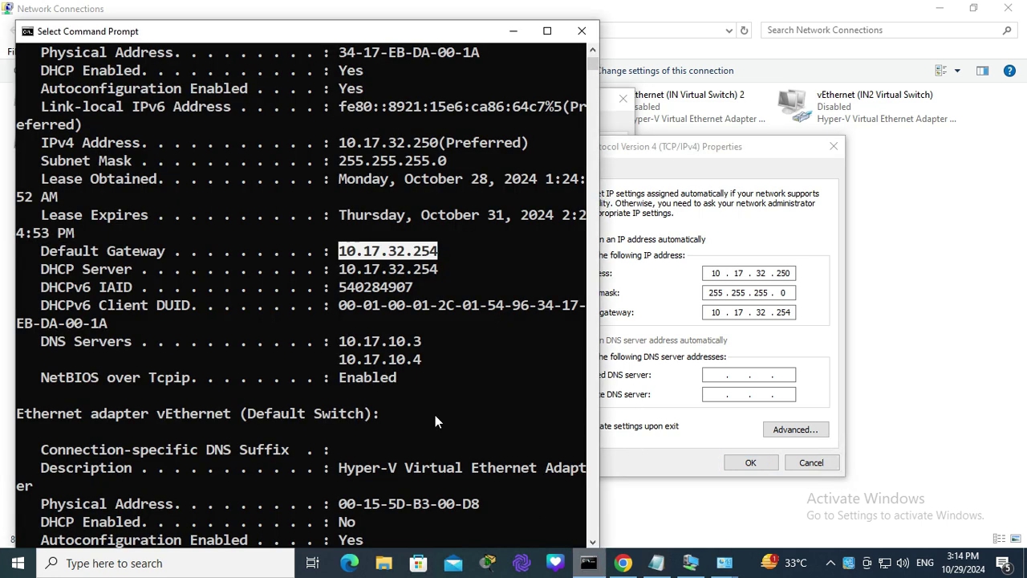
{"action": "left_click_drag", "start_coordinate": [330, 341], "coordinate": [417, 344]}
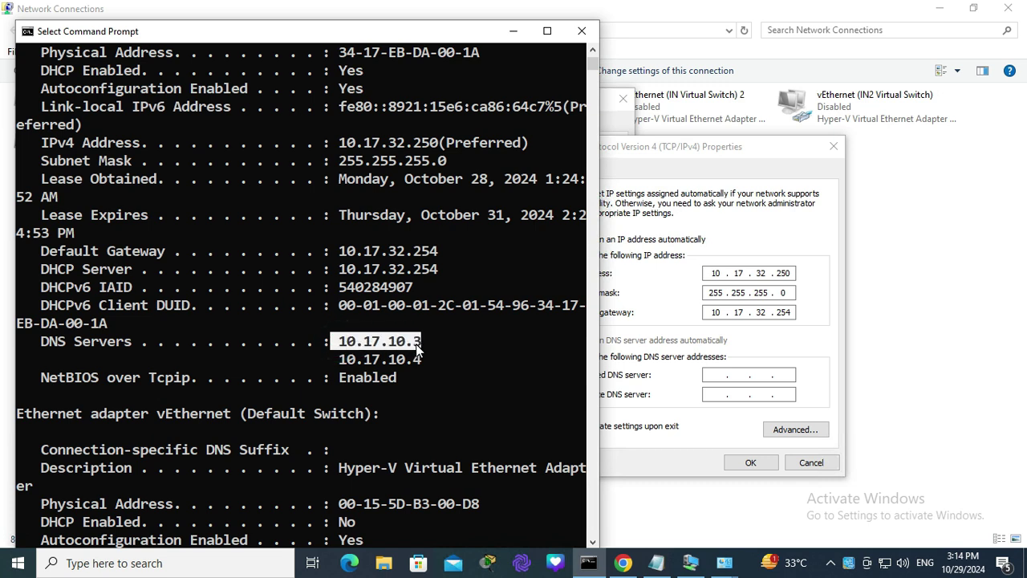
- Set DNS servers 10.17.10.3 and 10.17.10.4 and tick 'Validate settings upon exit'
{"action": "left_click", "coordinate": [710, 375]}
{"action": "type", "text": "10"}
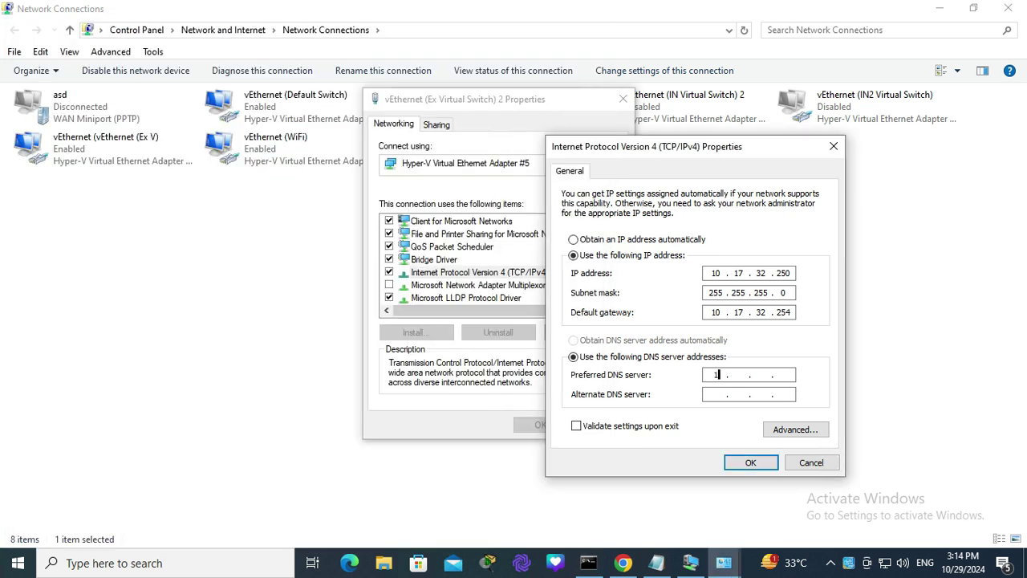
{"action": "type", "text": ".17.10.3"}
{"action": "left_click", "coordinate": [713, 394]}
{"action": "type", "text": "10.17.10."}
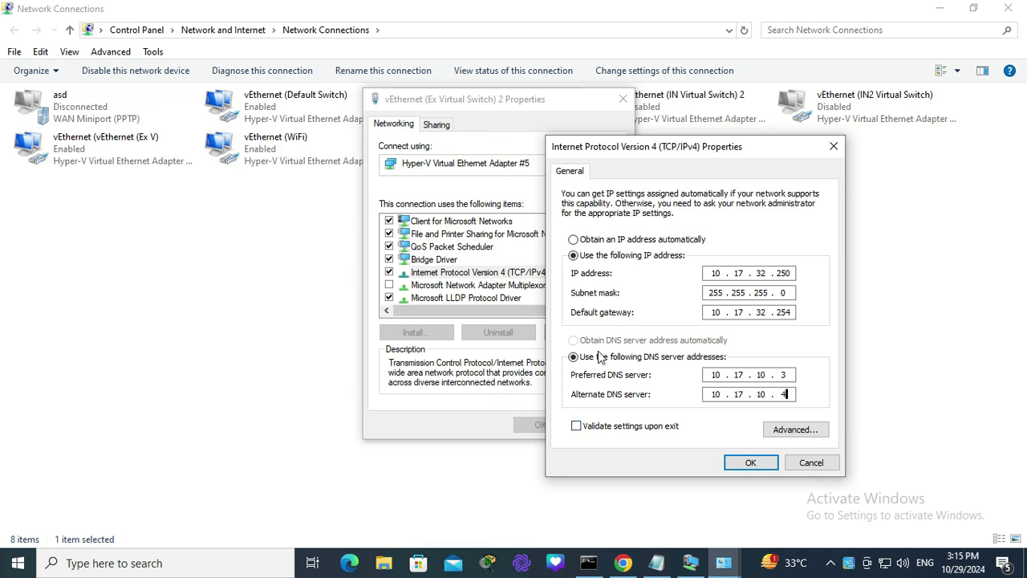
{"action": "left_click", "coordinate": [707, 420]}
- Ping 10.17.32.250 in Command Prompt and confirm it returns four of four replies
{"action": "left_click", "coordinate": [588, 562]}
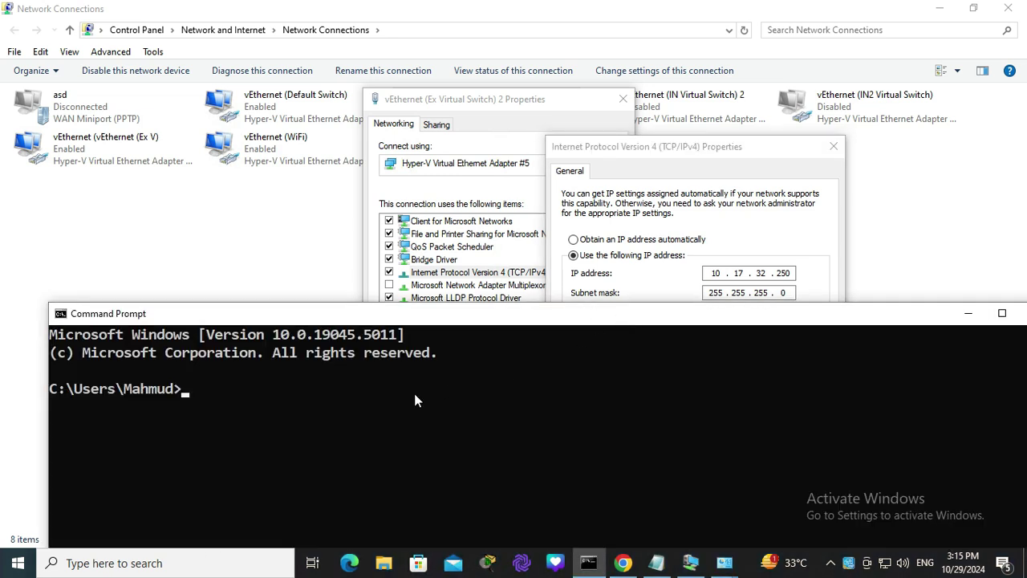
{"action": "type", "text": "ping 10.17"}
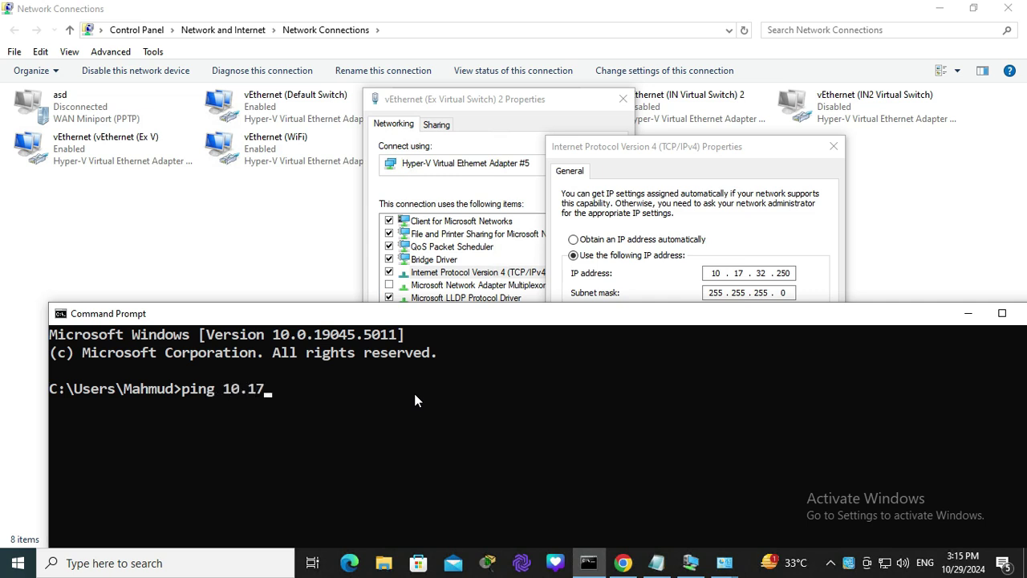
{"action": "type", "text": ".32.250"}
{"action": "key", "text": "Return"}
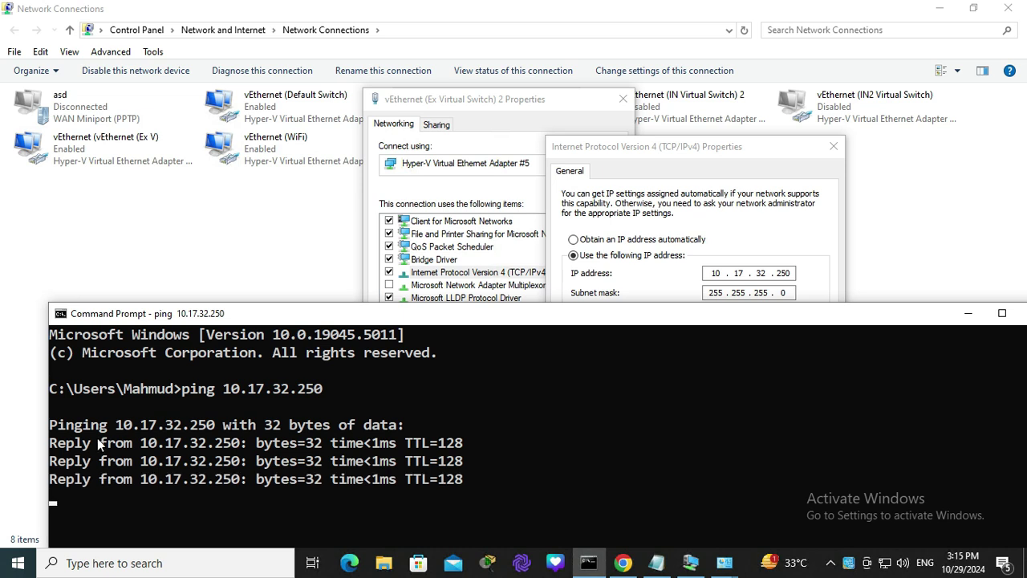
{"action": "left_click_drag", "start_coordinate": [815, 312], "coordinate": [614, 88]}
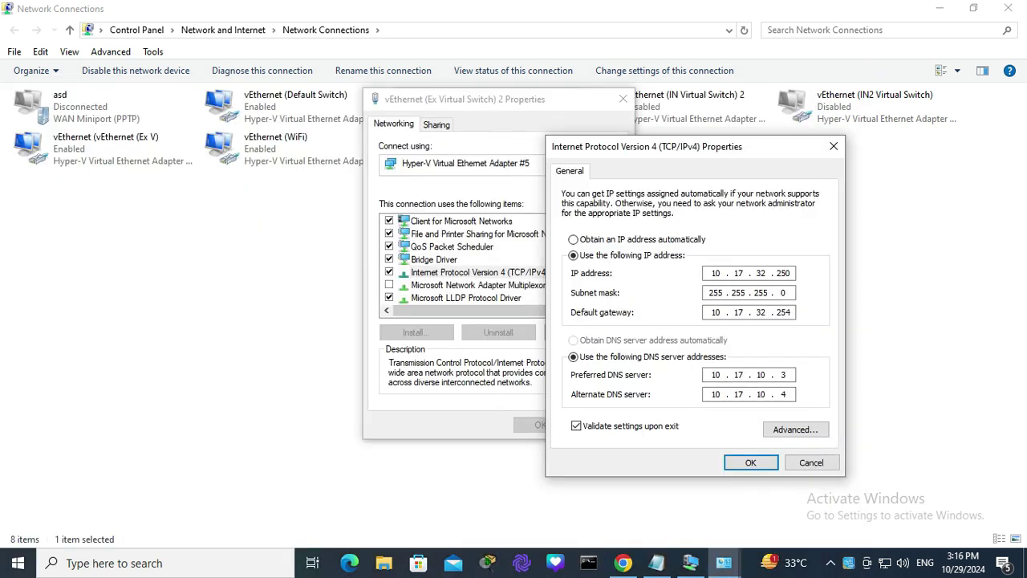
- Confirm the IPv4 settings with OK and close the adapter's Properties window
{"action": "left_click", "coordinate": [751, 462]}
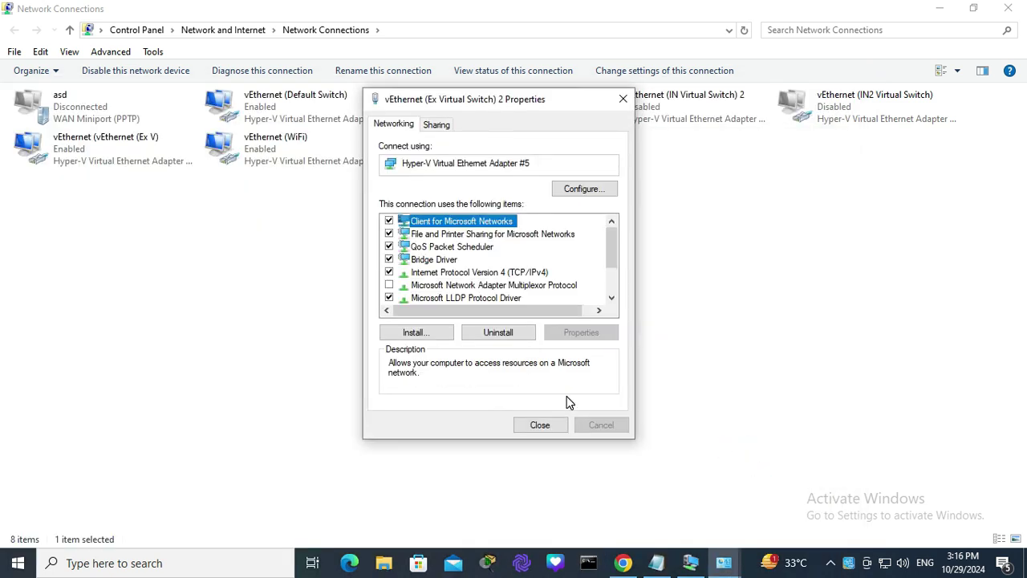
{"action": "left_click", "coordinate": [542, 425]}
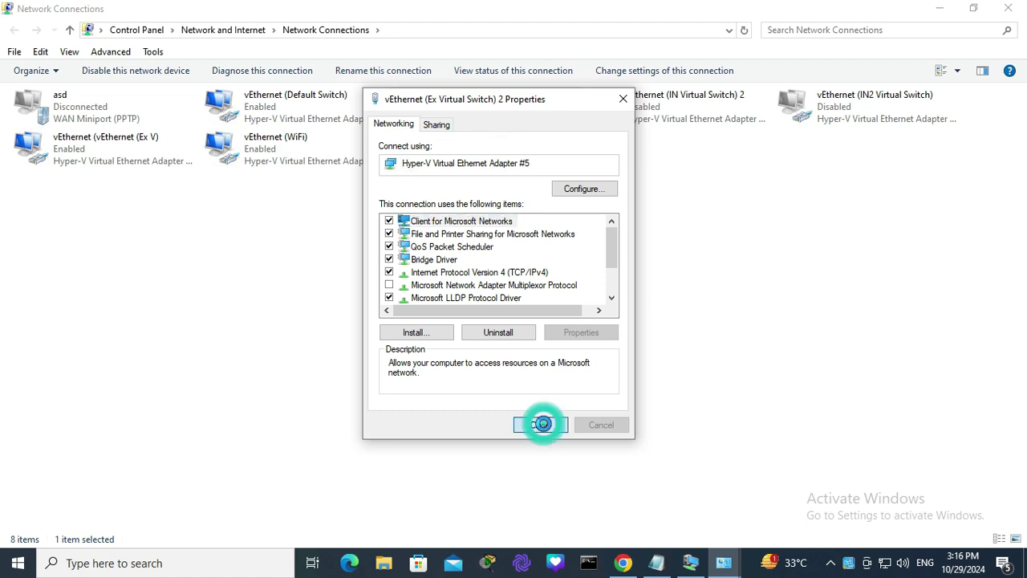